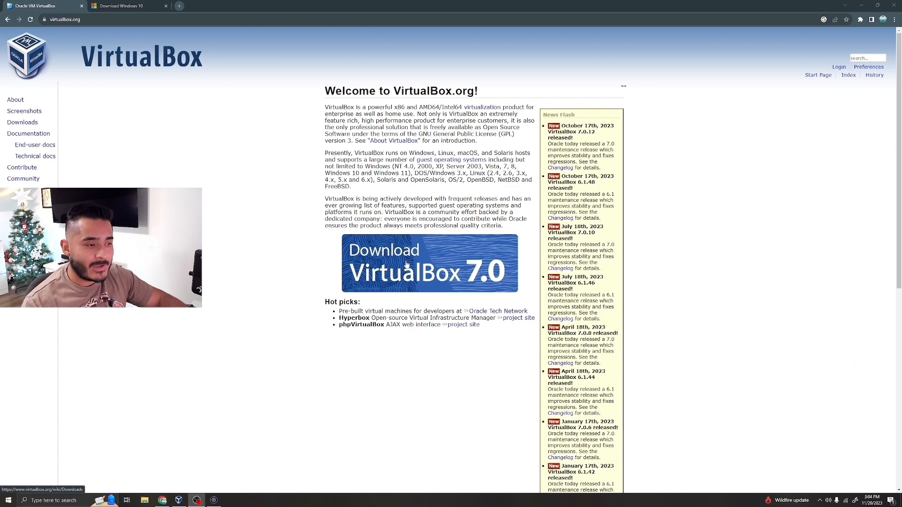
Step: Look over the Windows 10 installation media download on Microsoft's page, and close both browser tabs
{"action": "left_click", "coordinate": [122, 6]}
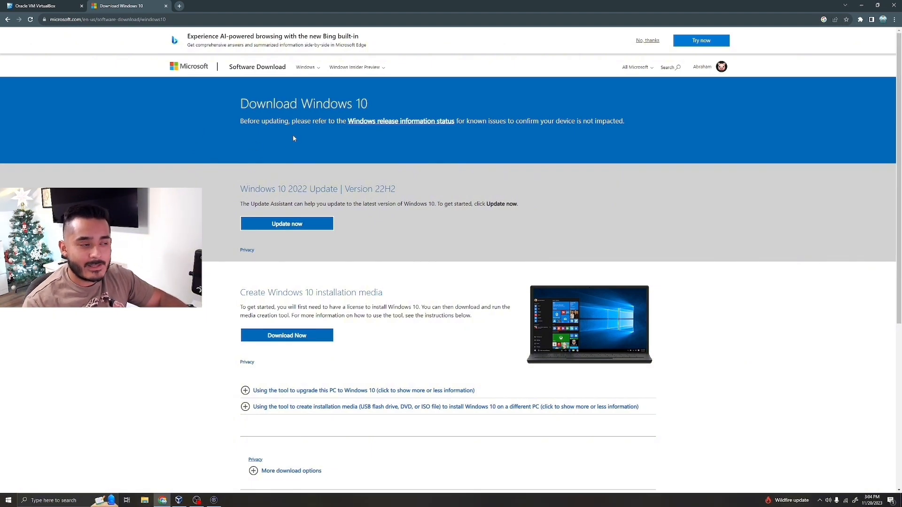
{"action": "scroll", "coordinate": [221, 240], "scroll_direction": "down", "scroll_amount": 2}
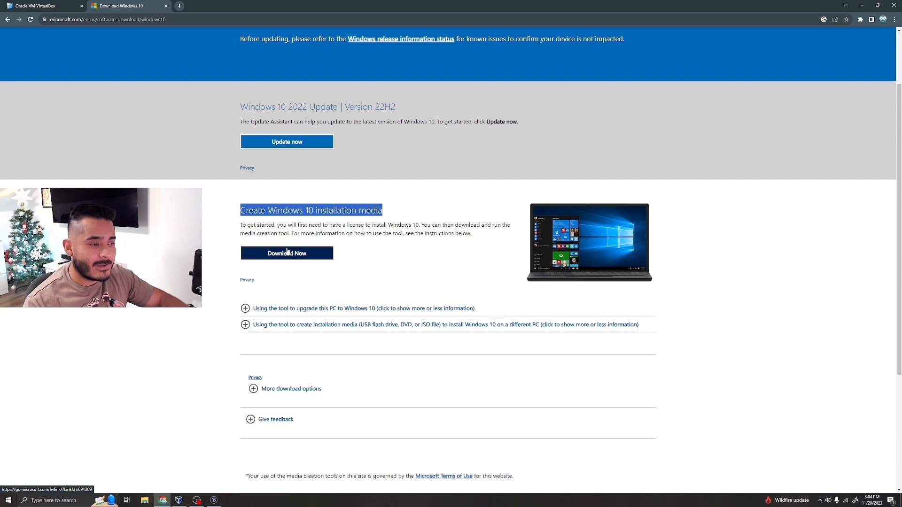
{"action": "left_click", "coordinate": [168, 7]}
{"action": "left_click", "coordinate": [81, 6]}
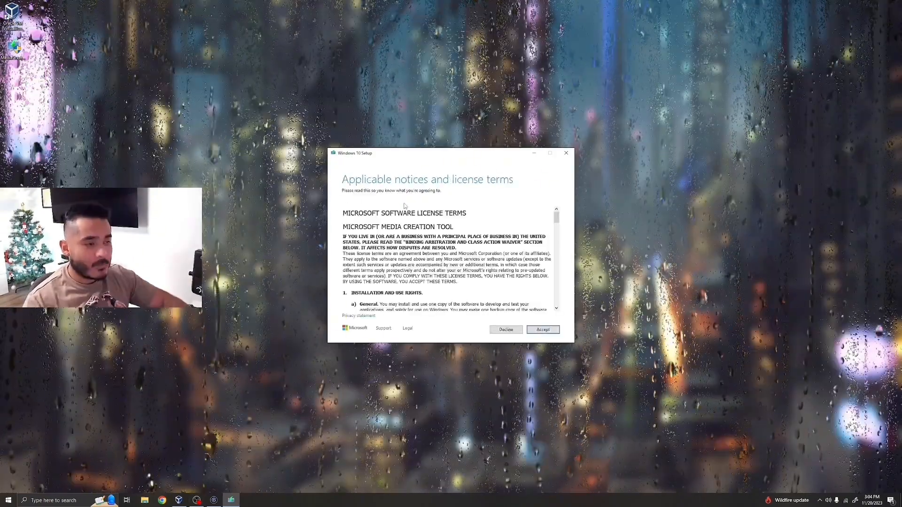
Step: Read through the Media Creation Tool license terms in Windows 10 Setup and accept them
{"action": "scroll", "coordinate": [449, 258], "scroll_direction": "down", "scroll_amount": 15}
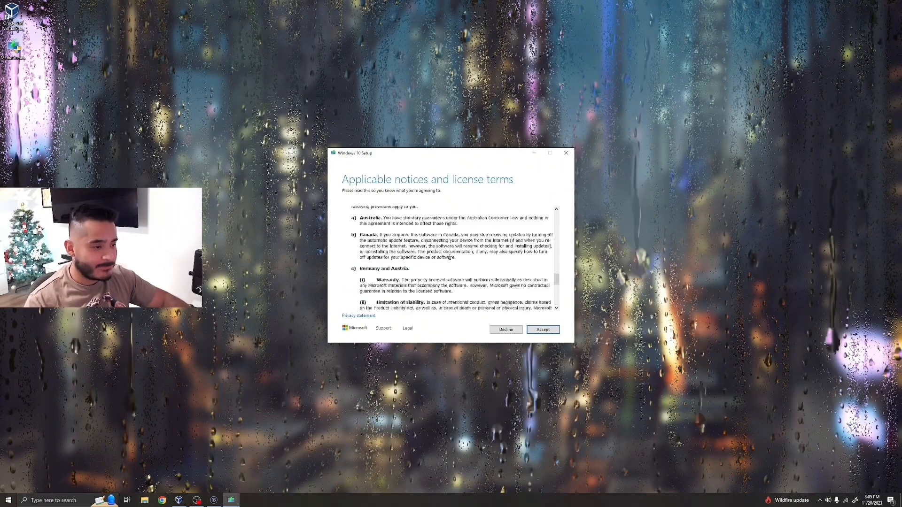
{"action": "scroll", "coordinate": [449, 258], "scroll_direction": "down", "scroll_amount": 5}
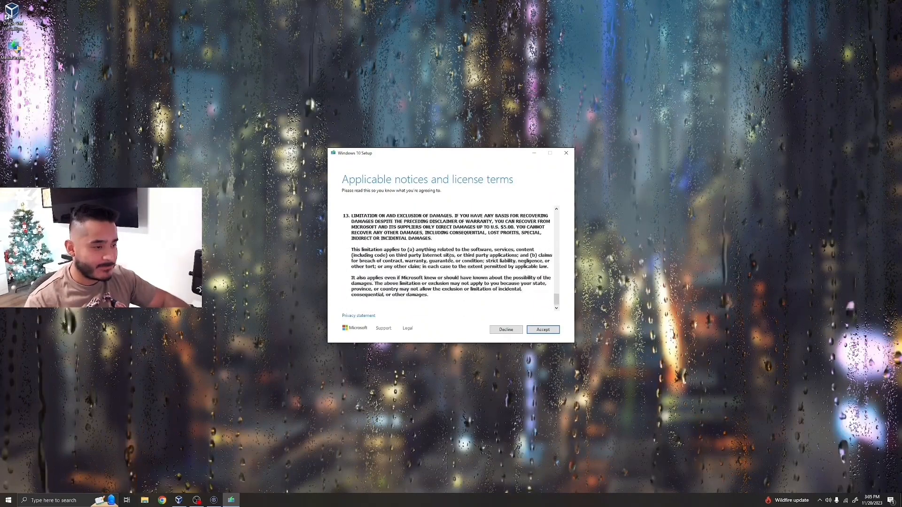
{"action": "left_click", "coordinate": [543, 330]}
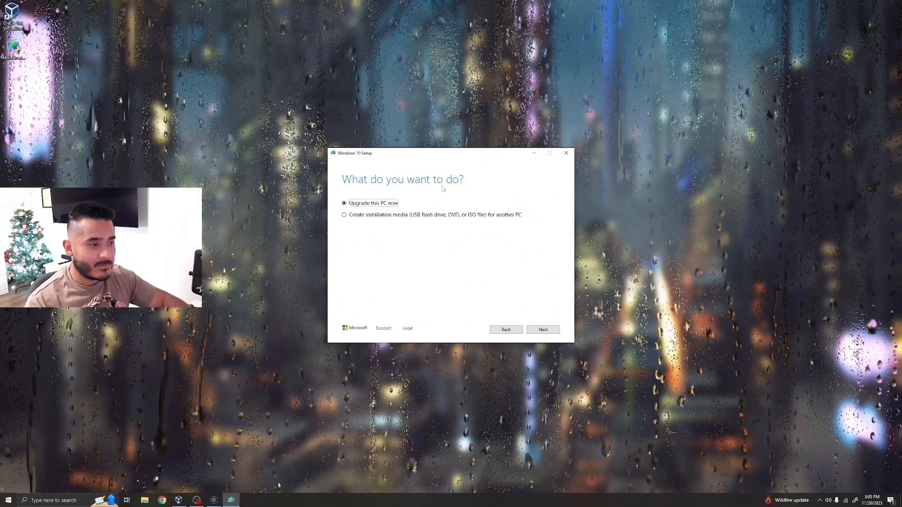
Step: Choose to create installation media for another PC, using the recommended language, edition and architecture options
{"action": "left_click", "coordinate": [381, 216]}
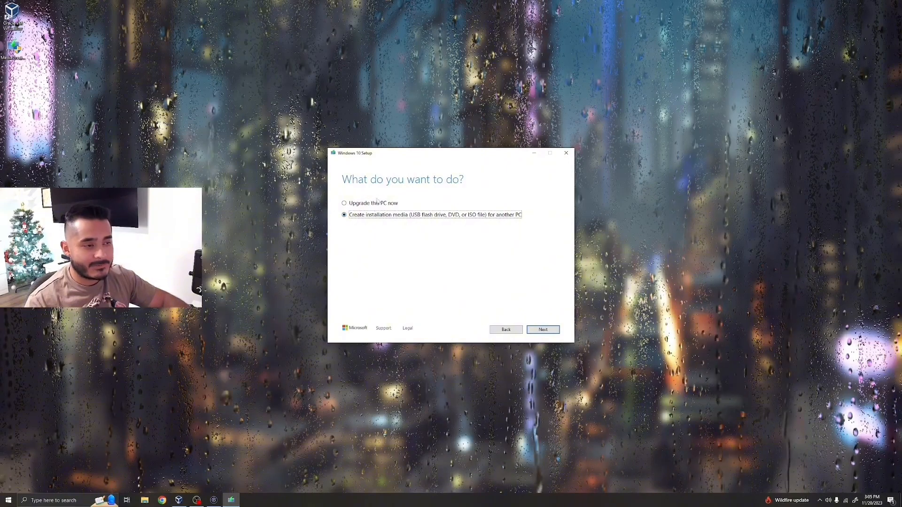
{"action": "left_click", "coordinate": [553, 328]}
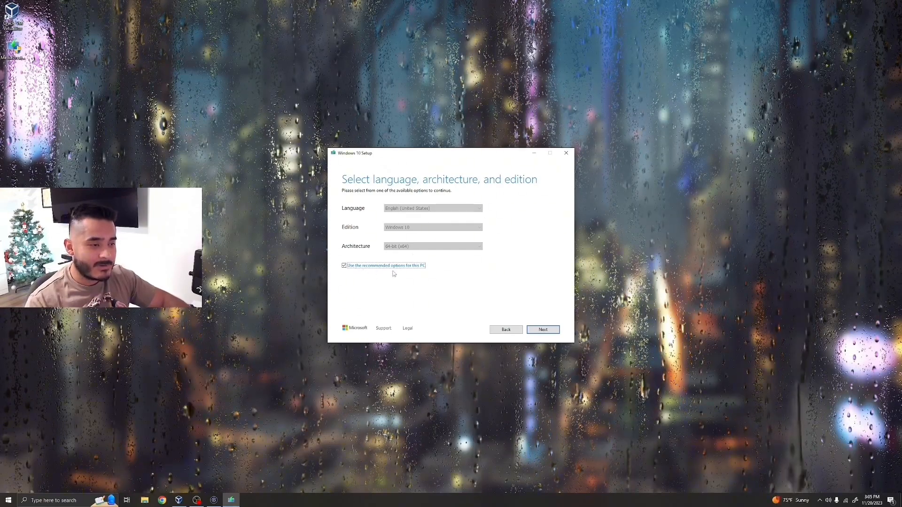
{"action": "left_click", "coordinate": [544, 330]}
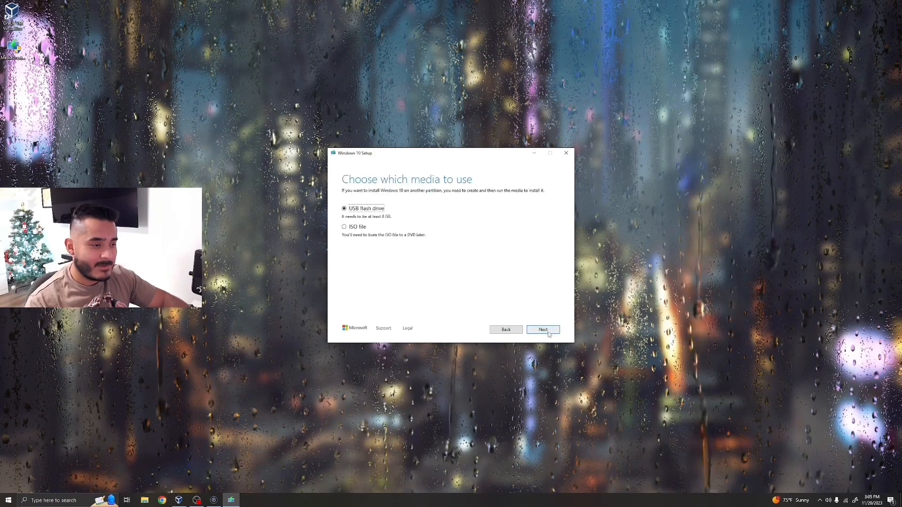
Step: Create the media as an ISO file named Windows on the Desktop, and move its icon away from the other desktop icons
{"action": "left_click", "coordinate": [359, 229]}
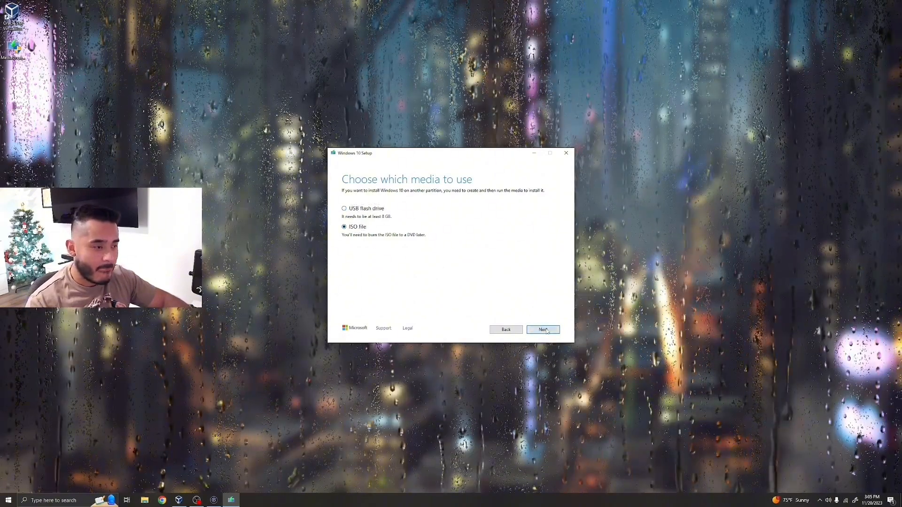
{"action": "left_click", "coordinate": [543, 330]}
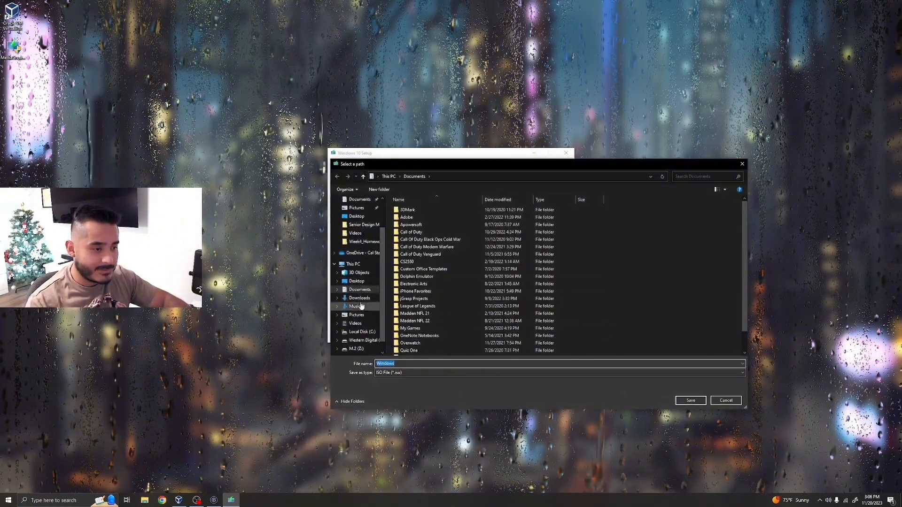
{"action": "left_click", "coordinate": [357, 281]}
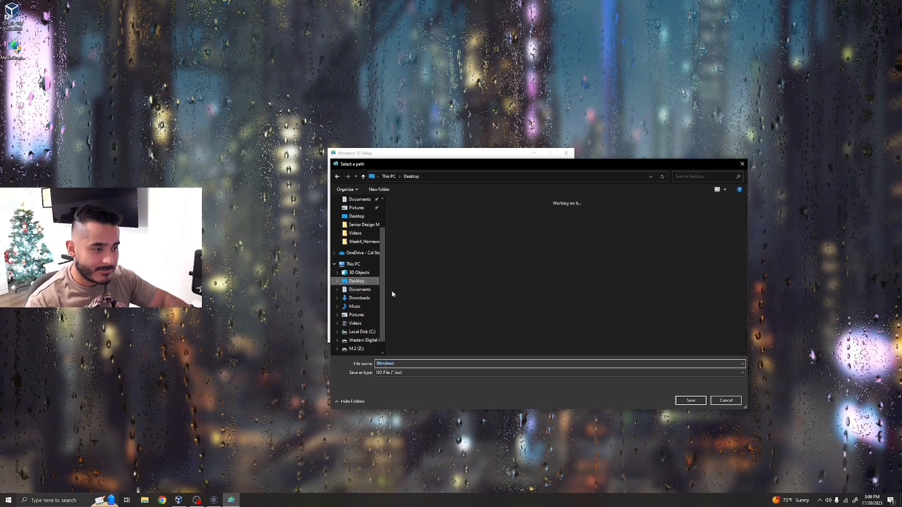
{"action": "left_click", "coordinate": [683, 402]}
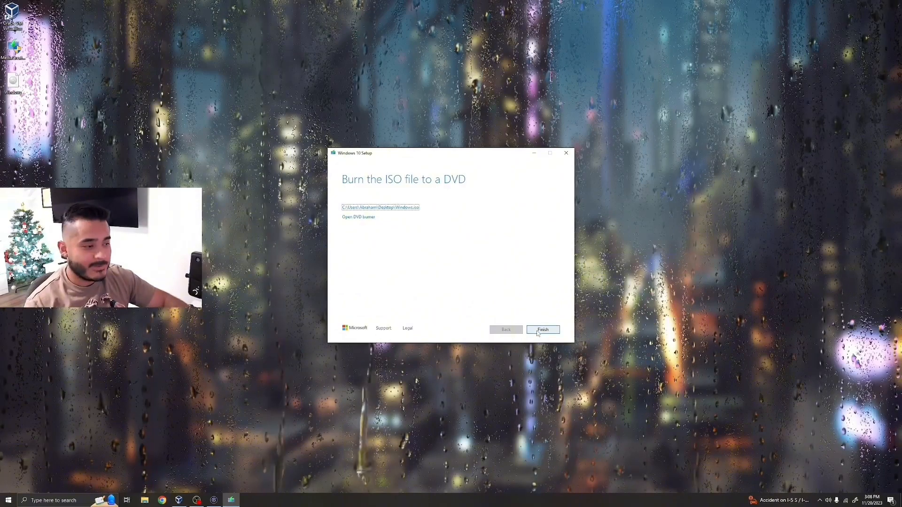
{"action": "left_click", "coordinate": [539, 334]}
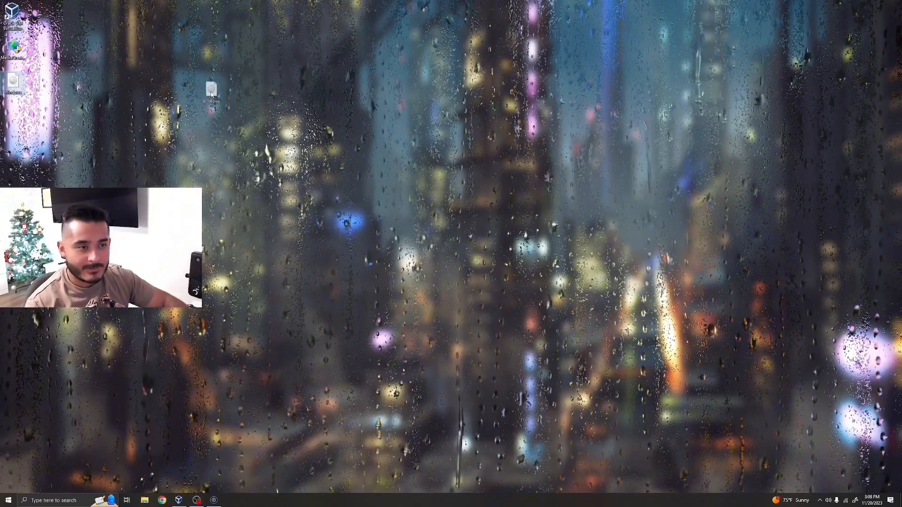
{"action": "left_click_drag", "start_coordinate": [13, 82], "coordinate": [400, 133]}
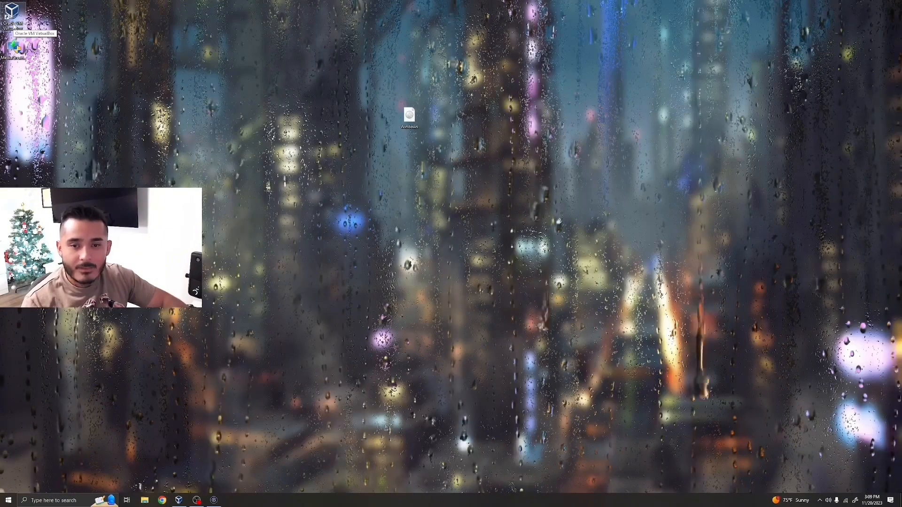
Step: Open Oracle VM VirtualBox and start a new virtual machine named Window 10
{"action": "double_click", "coordinate": [12, 14]}
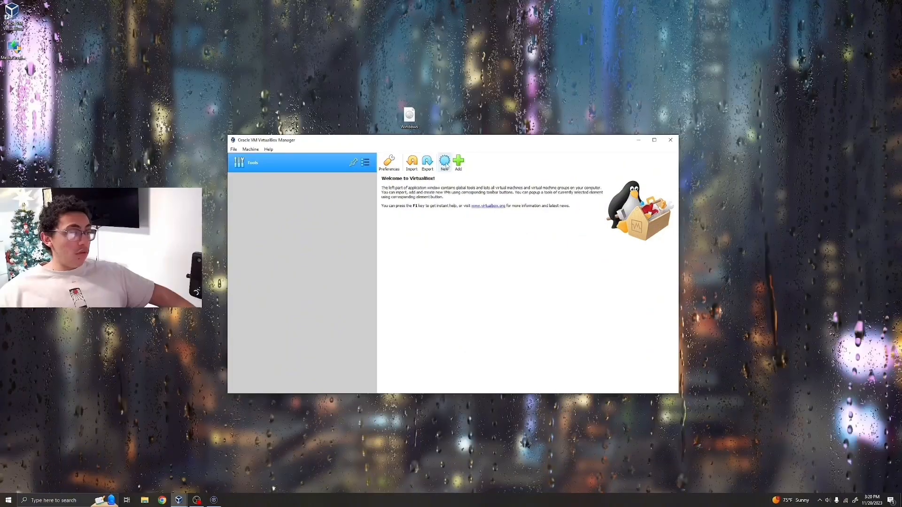
{"action": "left_click", "coordinate": [447, 164]}
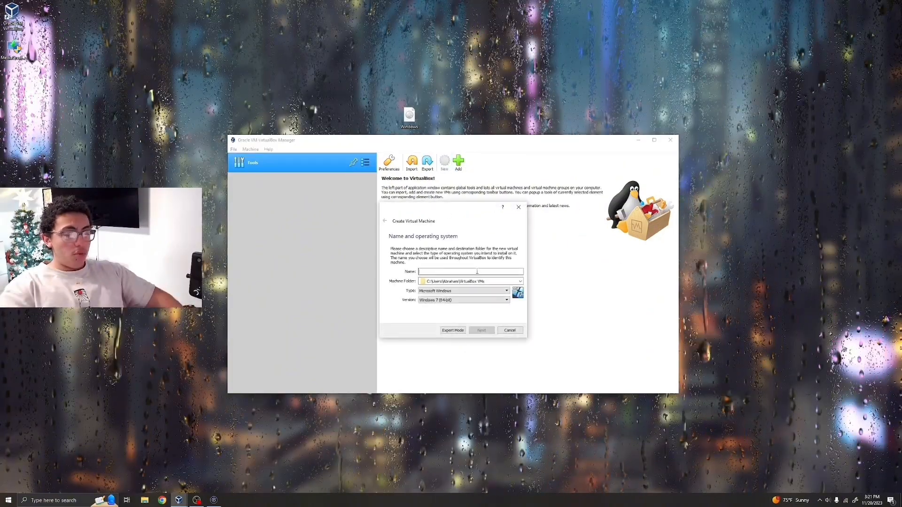
{"action": "type", "text": "QW"}
{"action": "key", "text": "BackSpace"}
{"action": "key", "text": "BackSpace"}
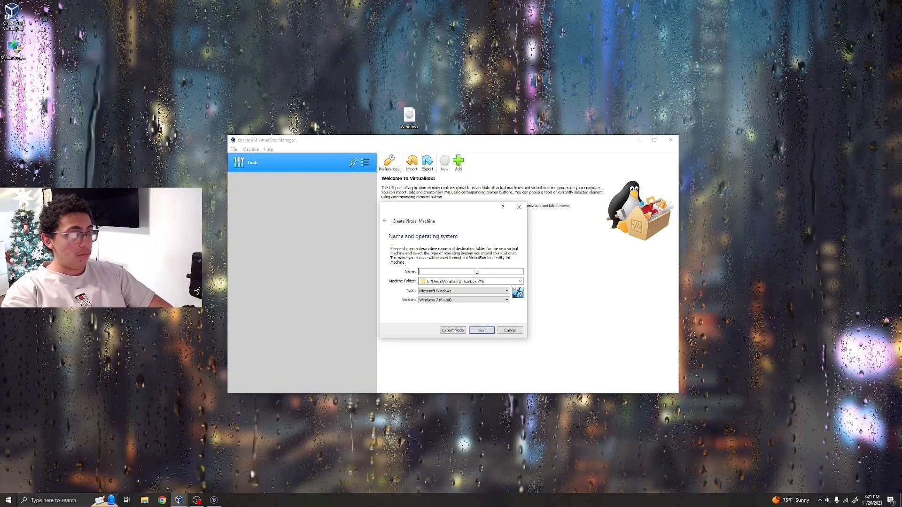
{"action": "type", "text": "Window 10"}
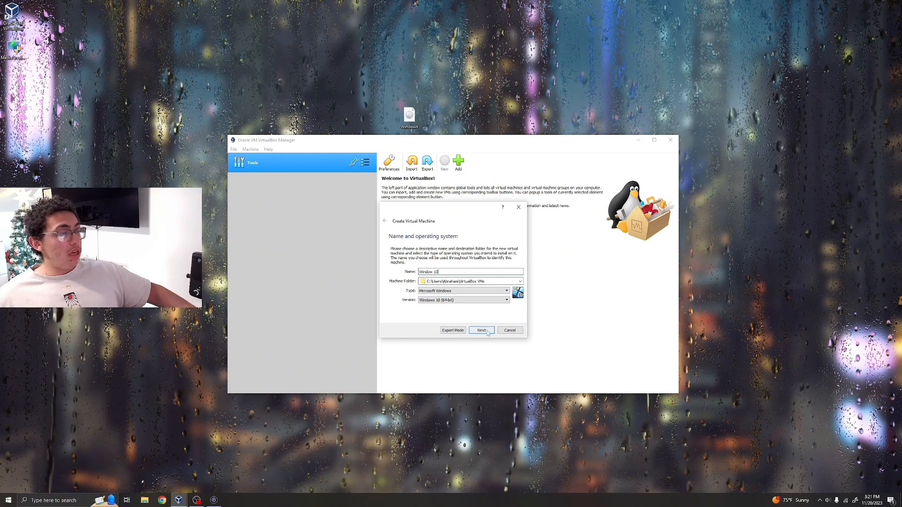
Step: Set the machine's type to Microsoft Windows and version to Windows 10 (64-bit), with a memory size of 2048 MB
{"action": "left_click", "coordinate": [429, 291]}
{"action": "left_click", "coordinate": [429, 296]}
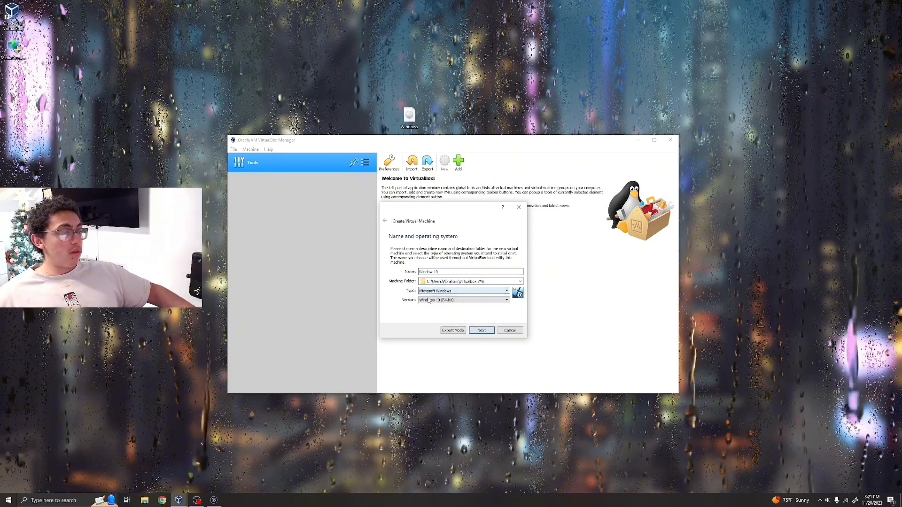
{"action": "left_click", "coordinate": [429, 301]}
{"action": "left_click", "coordinate": [436, 343]}
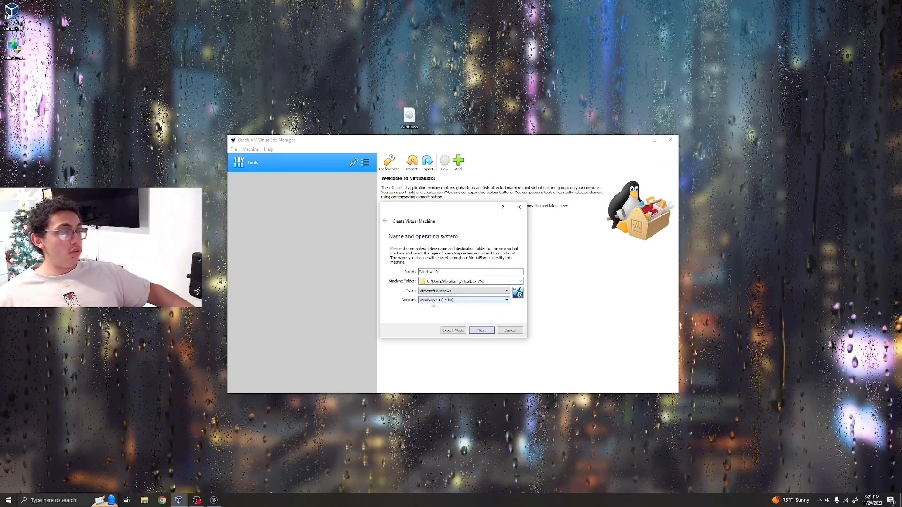
{"action": "left_click", "coordinate": [476, 331]}
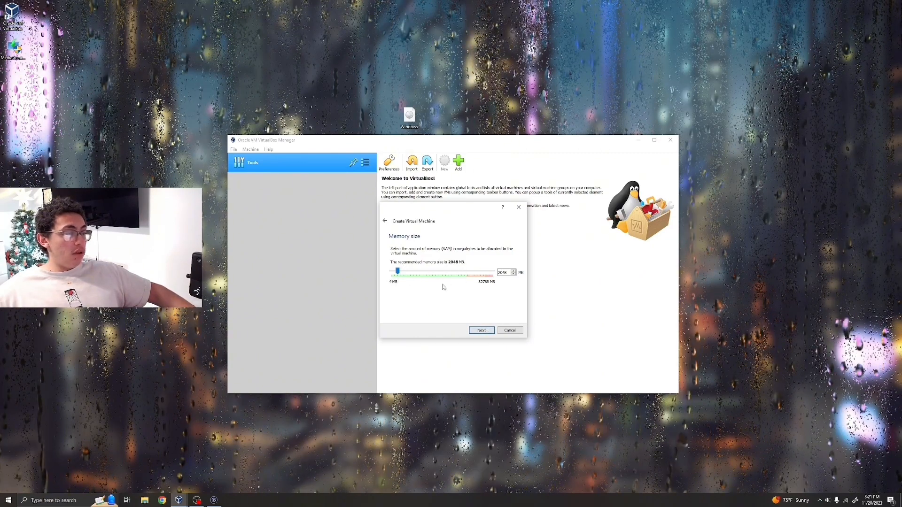
{"action": "left_click", "coordinate": [483, 331]}
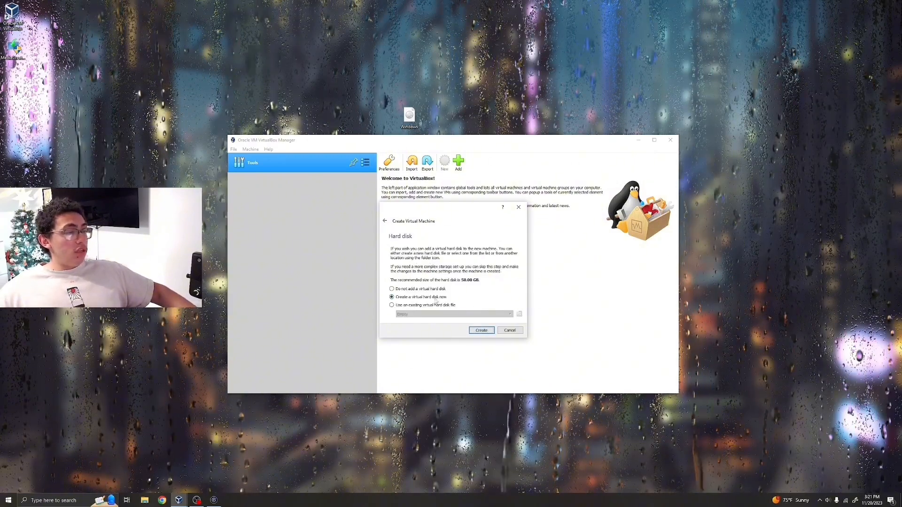
Step: Choose to create a new virtual hard disk as a dynamically allocated VDI (VirtualBox Disk Image)
{"action": "left_click", "coordinate": [482, 331]}
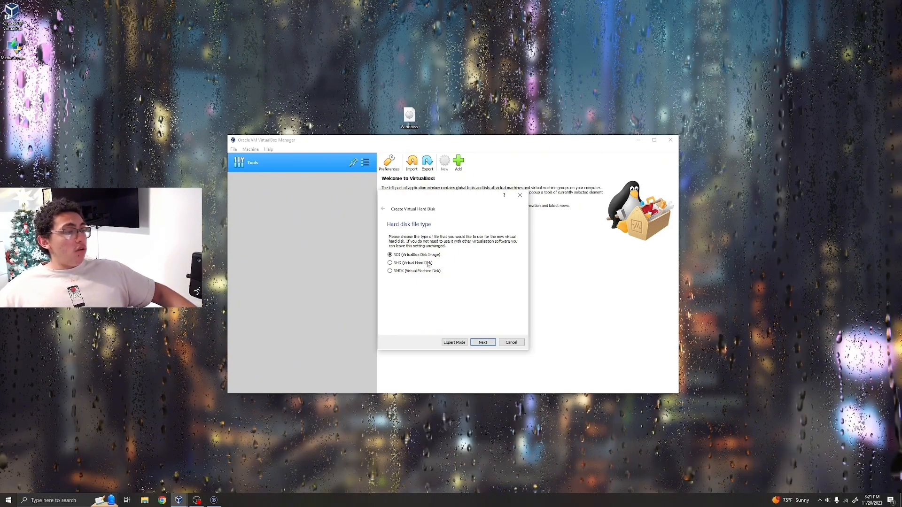
{"action": "left_click", "coordinate": [492, 344]}
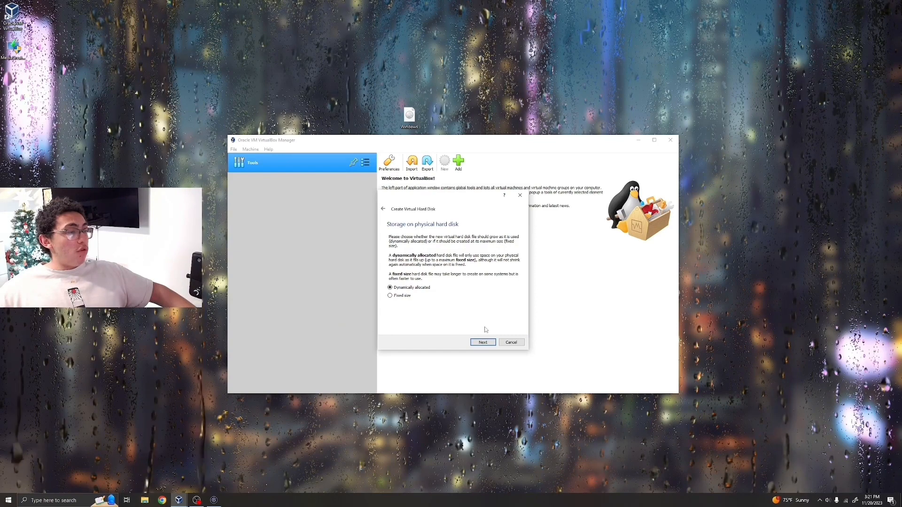
{"action": "left_click", "coordinate": [484, 342]}
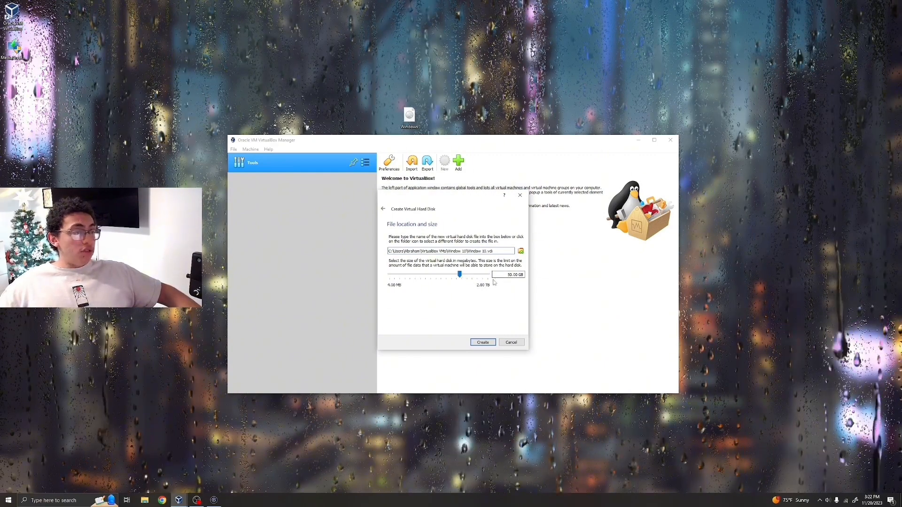
Step: Set the virtual hard disk size to 15.00 GB and create the disk
{"action": "left_click_drag", "start_coordinate": [459, 274], "coordinate": [451, 275]}
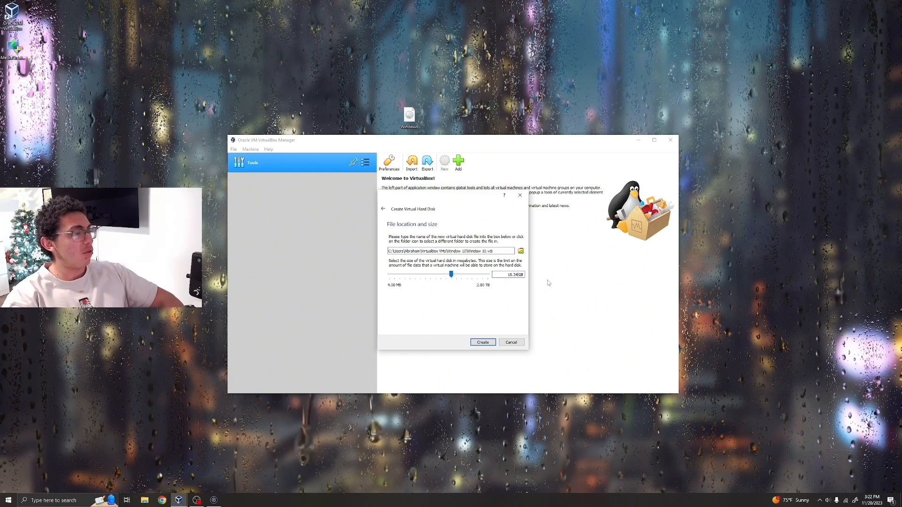
{"action": "key", "text": "BackSpace"}
{"action": "type", "text": "00"}
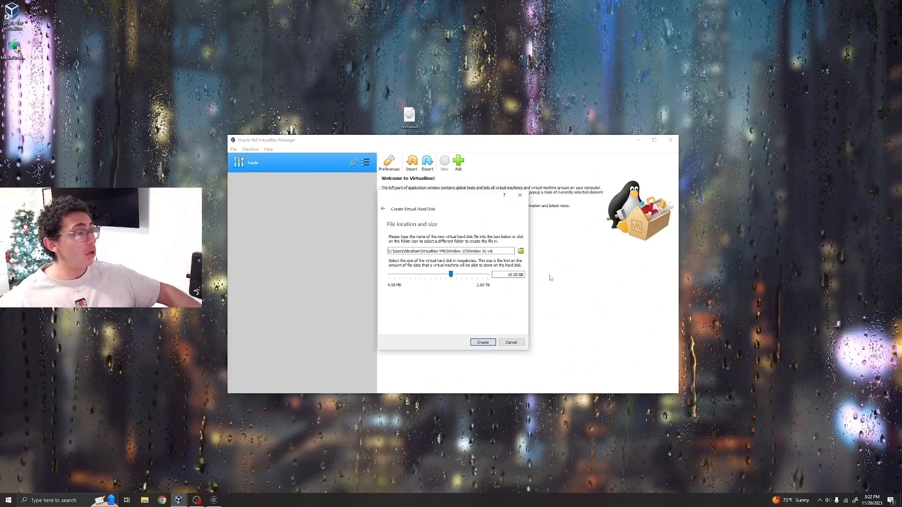
{"action": "left_click", "coordinate": [487, 344]}
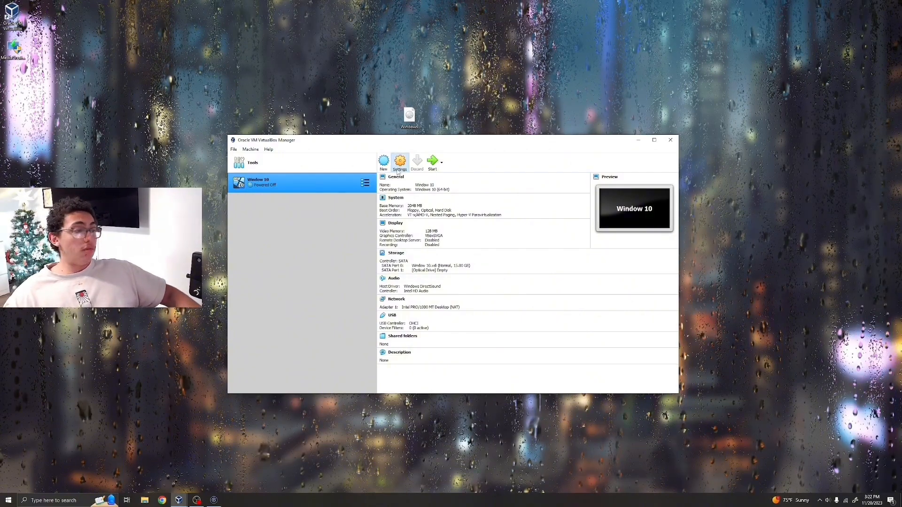
Step: Set the Window 10 machine's Shared Clipboard and Drag'n'Drop options to Bidirectional
{"action": "left_click", "coordinate": [397, 171]}
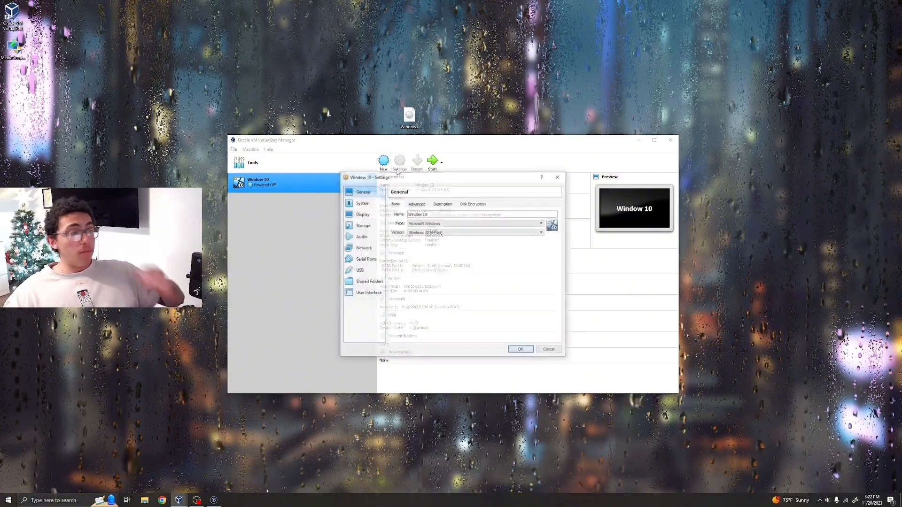
{"action": "left_click", "coordinate": [415, 205]}
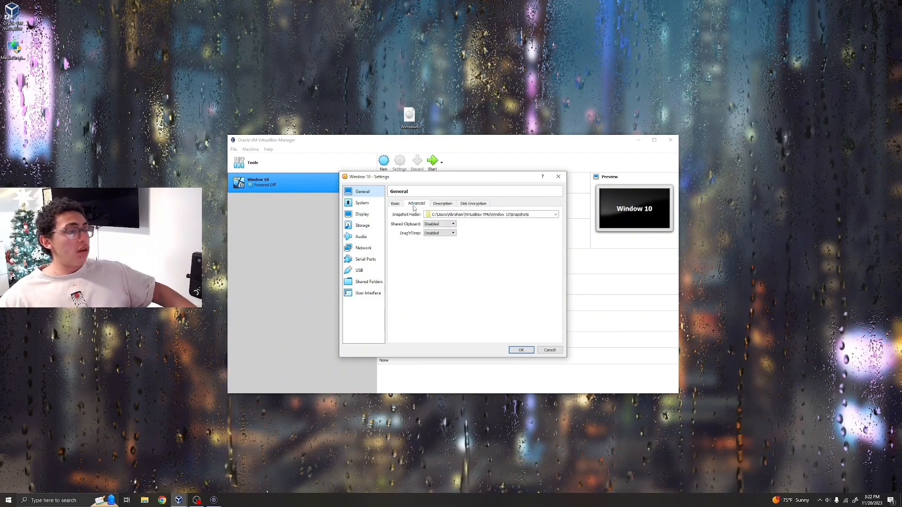
{"action": "left_click", "coordinate": [450, 225]}
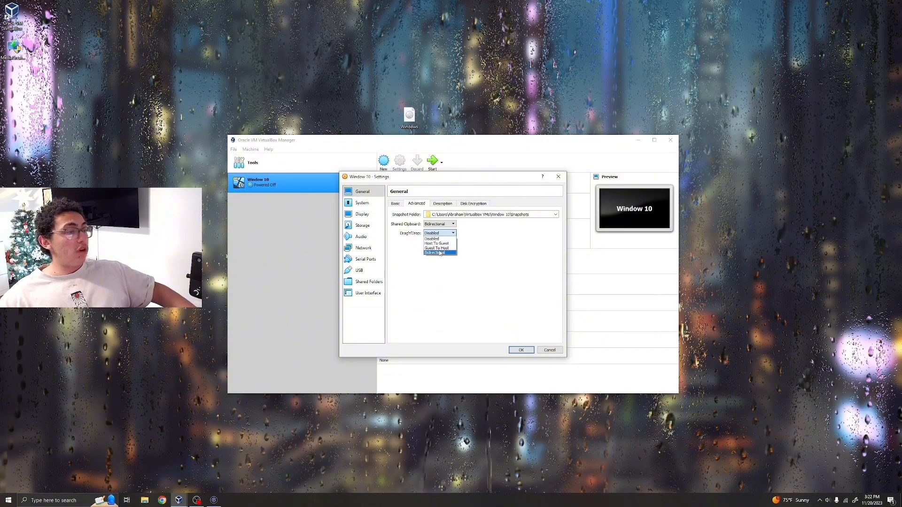
{"action": "left_click", "coordinate": [439, 253]}
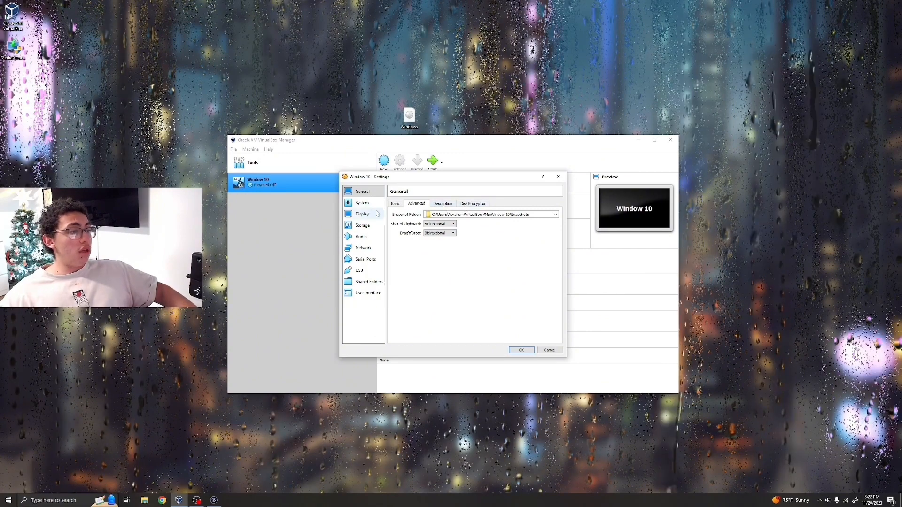
Step: Set the Window 10 machine's processor count to 2 CPUs in its system settings
{"action": "left_click", "coordinate": [362, 203]}
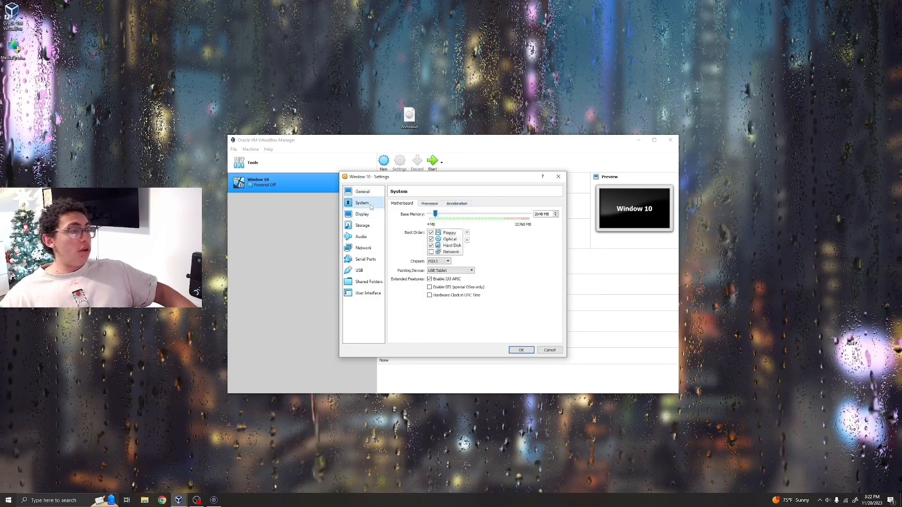
{"action": "left_click", "coordinate": [423, 204]}
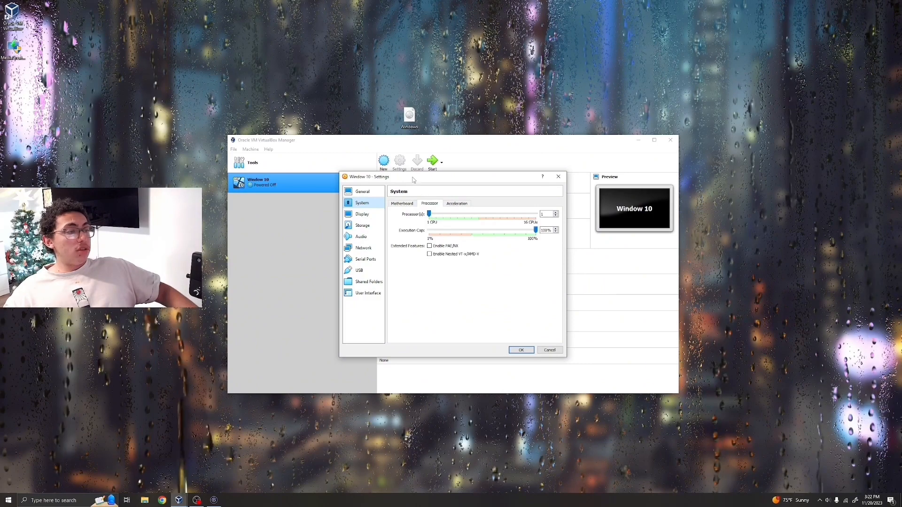
{"action": "left_click_drag", "start_coordinate": [413, 180], "coordinate": [409, 157]}
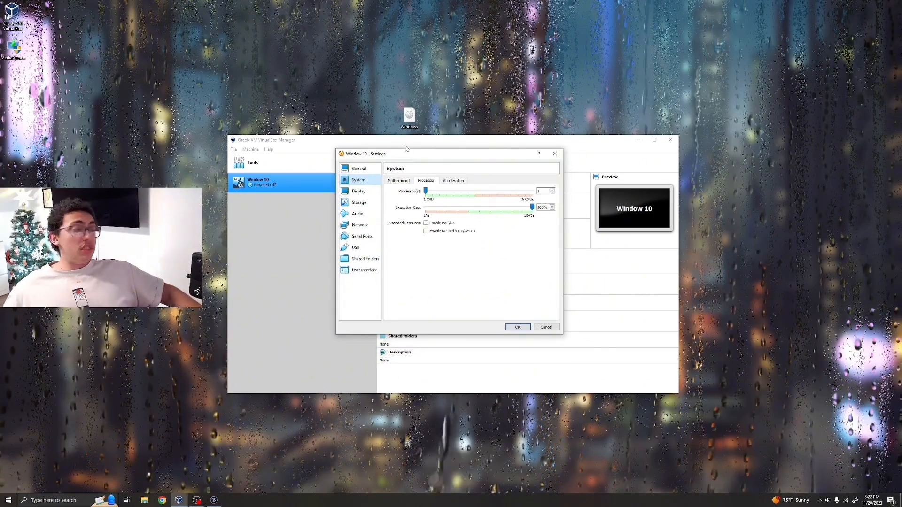
{"action": "left_click_drag", "start_coordinate": [426, 193], "coordinate": [434, 196]}
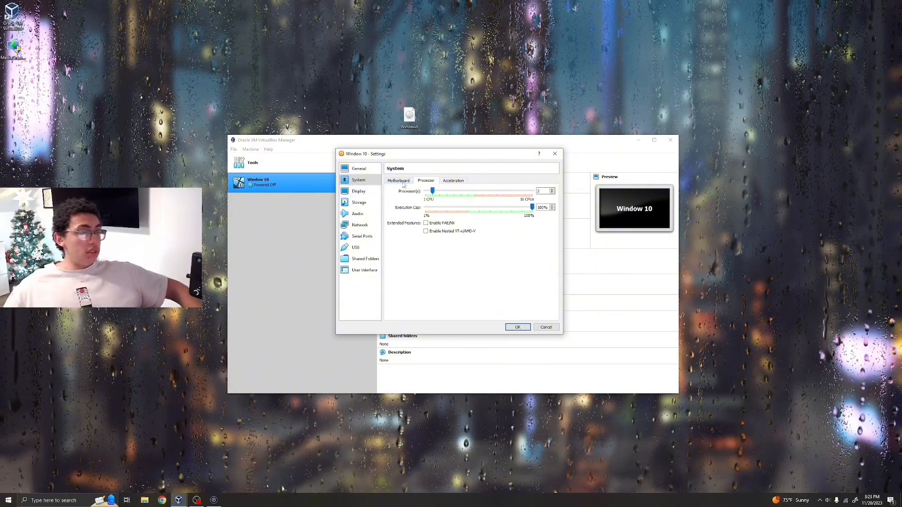
Step: Load the Windows ISO from the Desktop into the machine's empty optical drive, save the settings, and start the Window 10 machine
{"action": "left_click", "coordinate": [358, 203]}
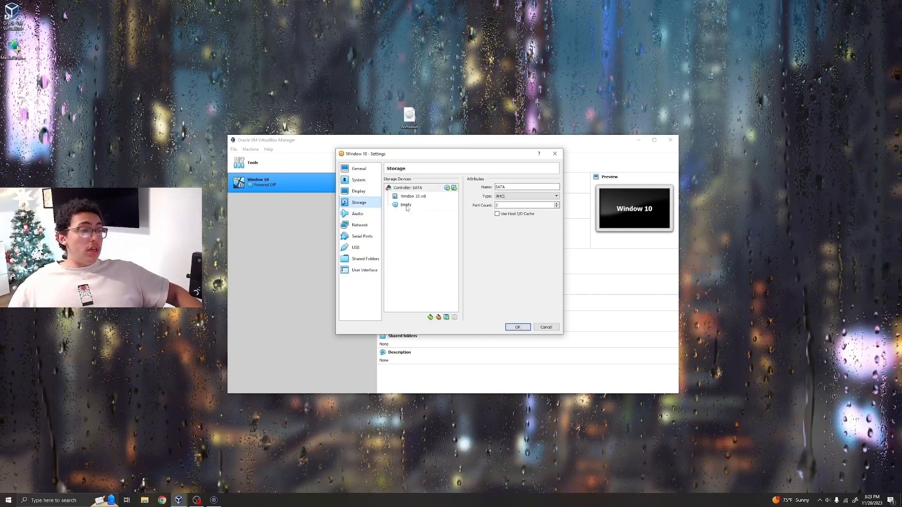
{"action": "left_click", "coordinate": [432, 206]}
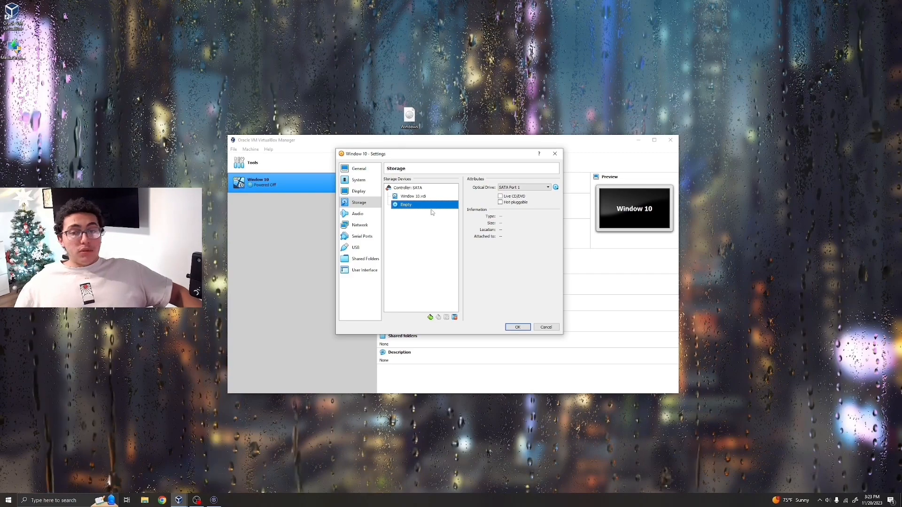
{"action": "left_click", "coordinate": [556, 188]}
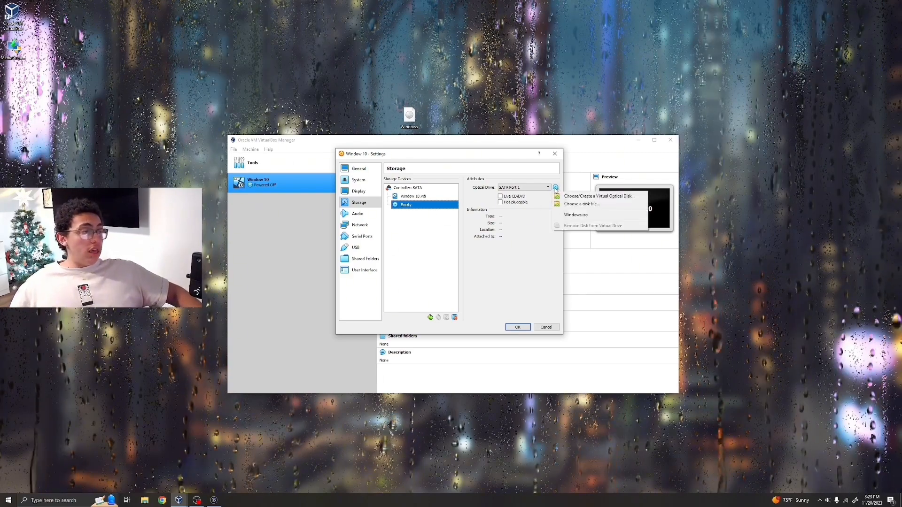
{"action": "left_click", "coordinate": [570, 205]}
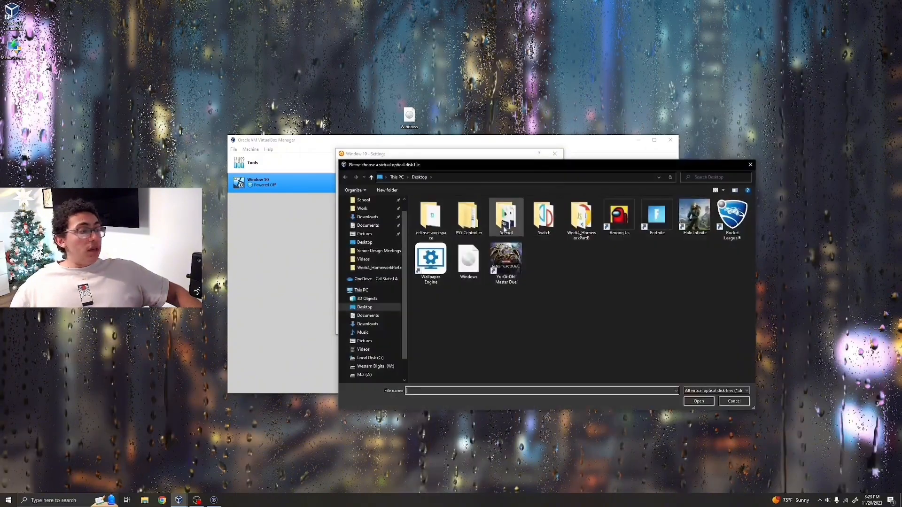
{"action": "double_click", "coordinate": [470, 260]}
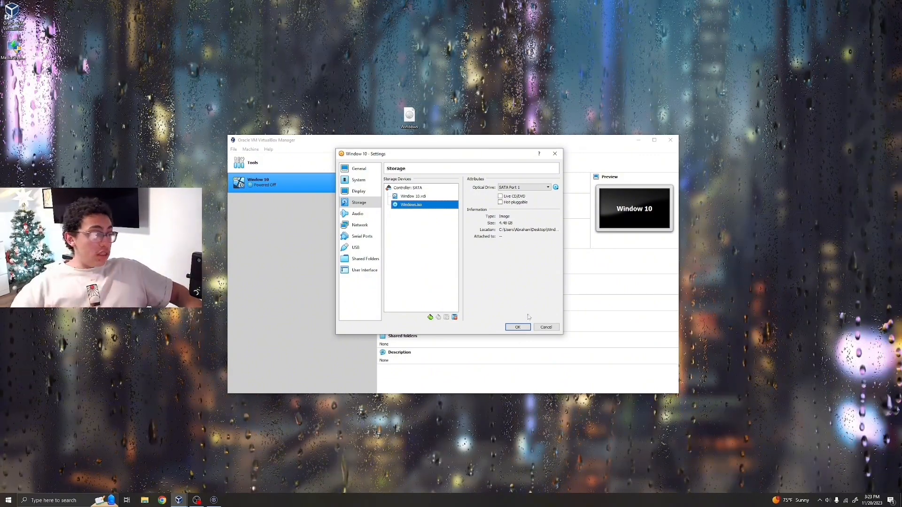
{"action": "left_click", "coordinate": [516, 327]}
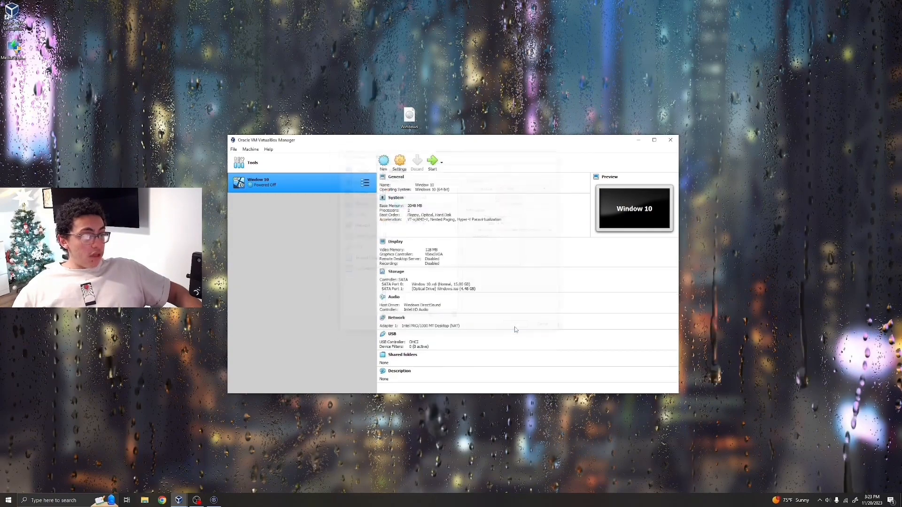
{"action": "double_click", "coordinate": [281, 176]}
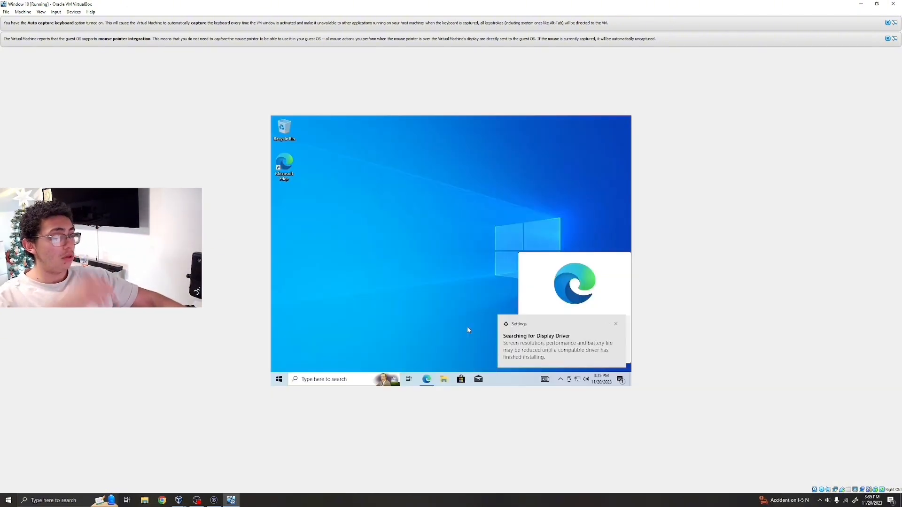
Step: Dismiss the display driver notification and the Microsoft Edge offer in the guest desktop, and shut down the guest Windows
{"action": "left_click", "coordinate": [616, 324]}
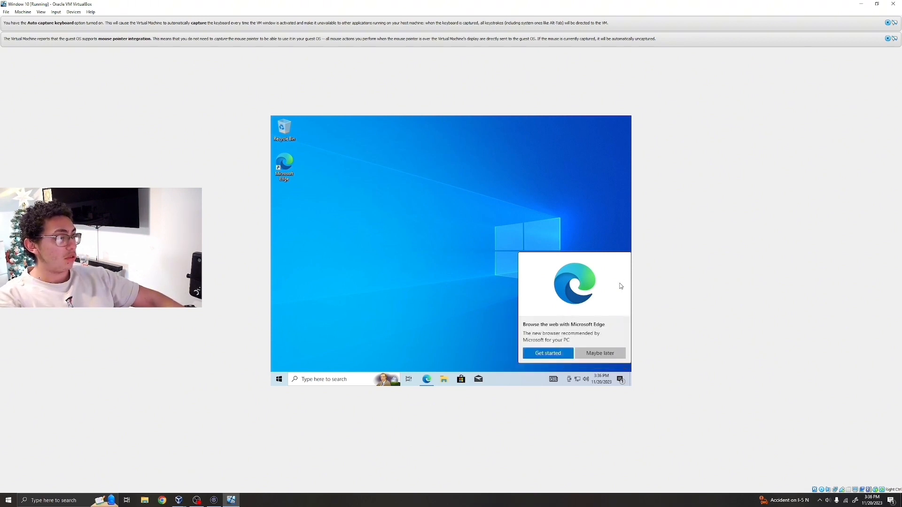
{"action": "left_click", "coordinate": [606, 353]}
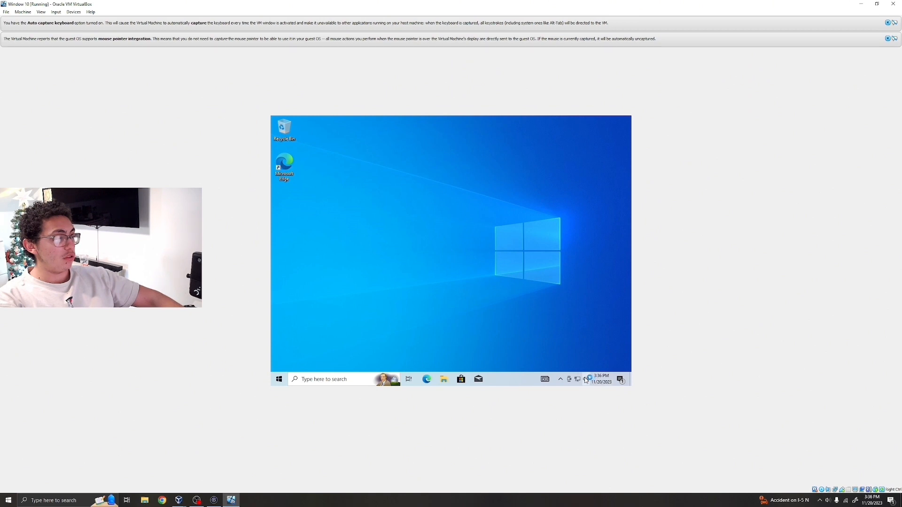
{"action": "left_click", "coordinate": [279, 379]}
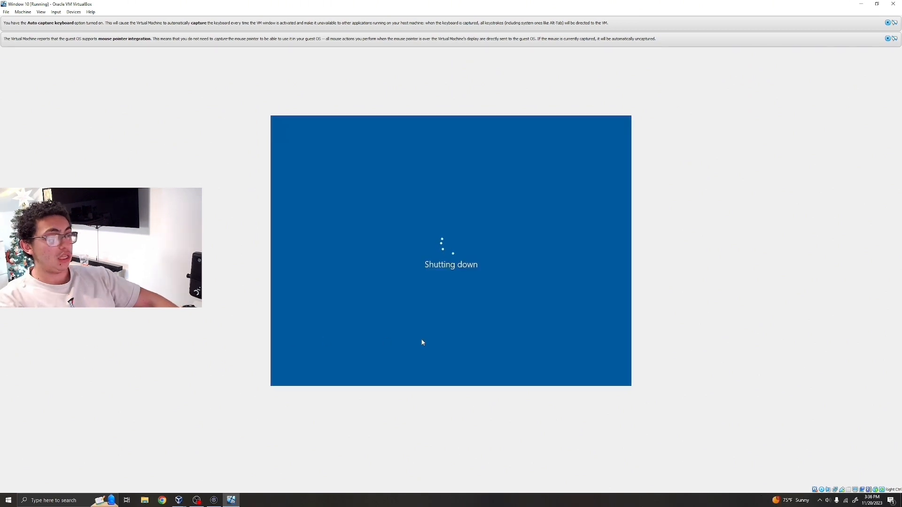